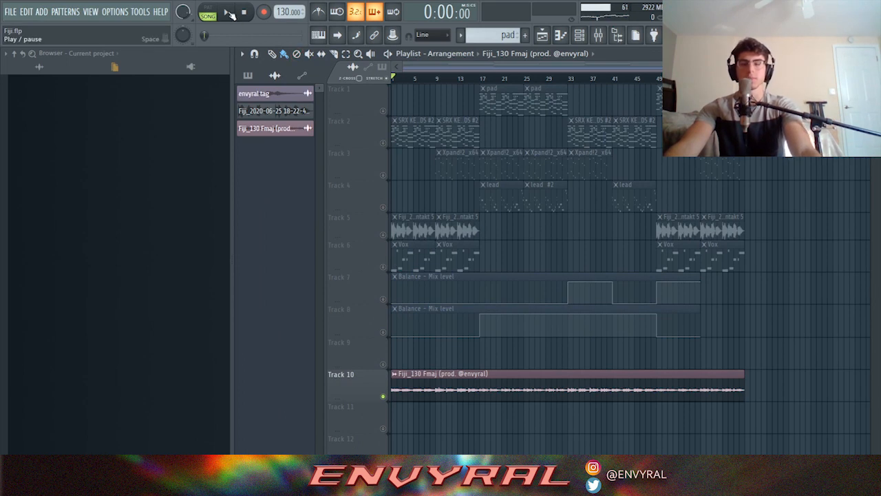
Play the soloed Fiji_130 Fmaj audio clip on Track 10 from the start, and stop it after listening
left_click(228, 12)
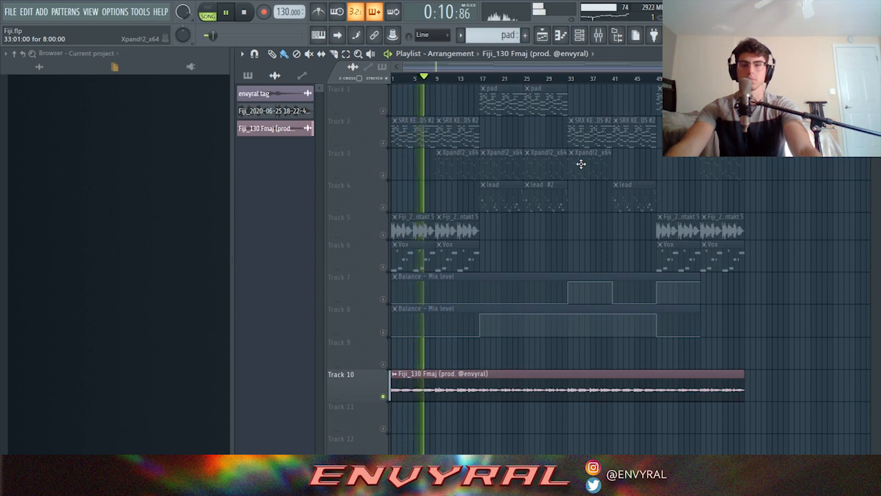
left_click(245, 13)
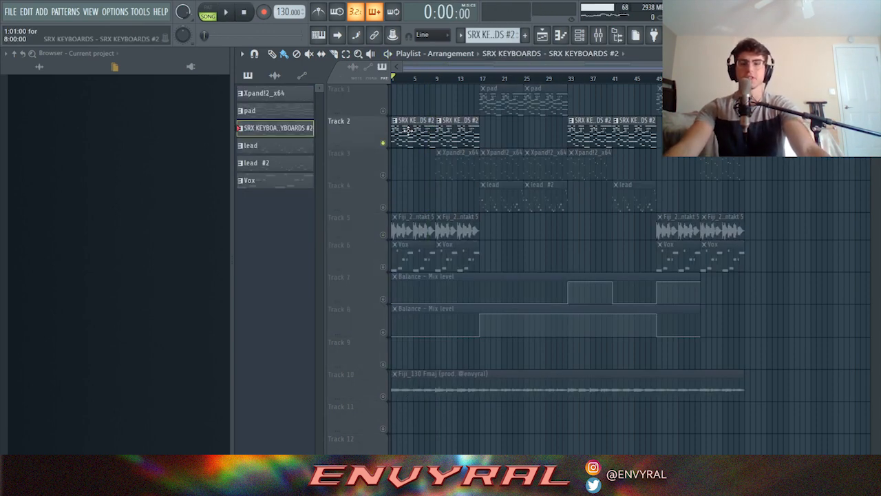
Open the SRX KEYBOARDS #2 pattern from Track 2 in the piano roll and play its eight bars in song mode
double_click(410, 129)
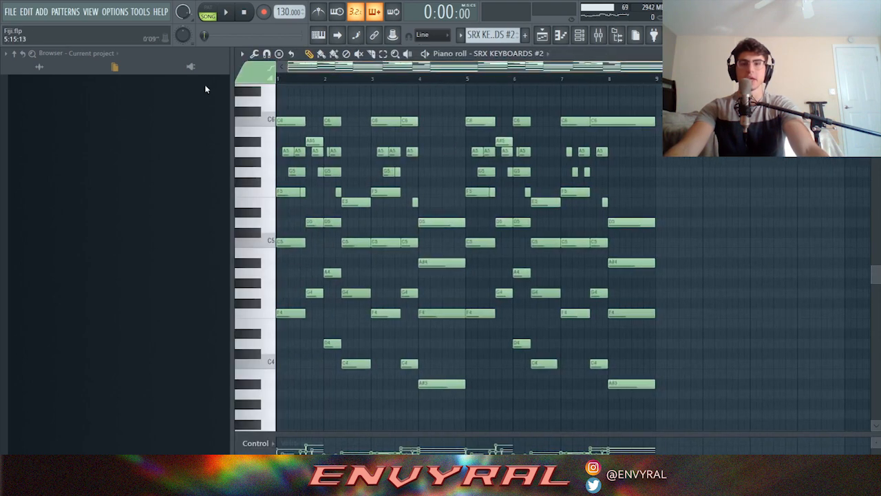
left_click_drag(503, 437, 503, 446)
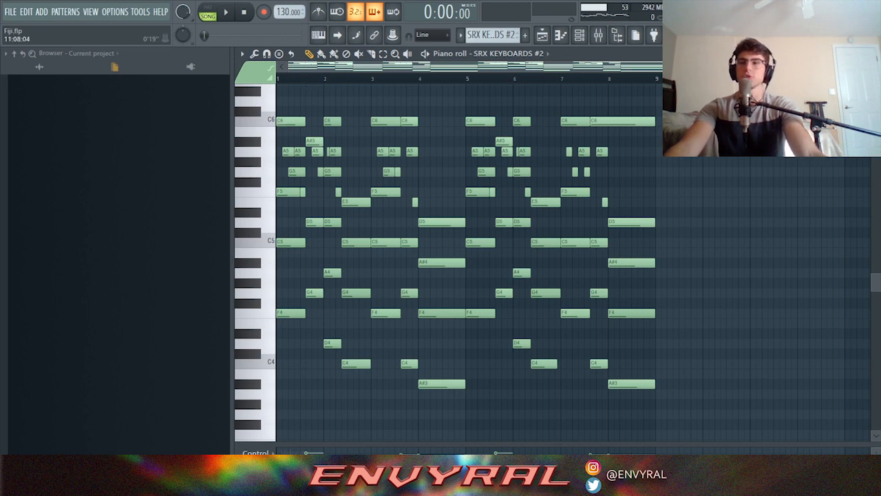
left_click_drag(860, 67, 756, 67)
key("space")
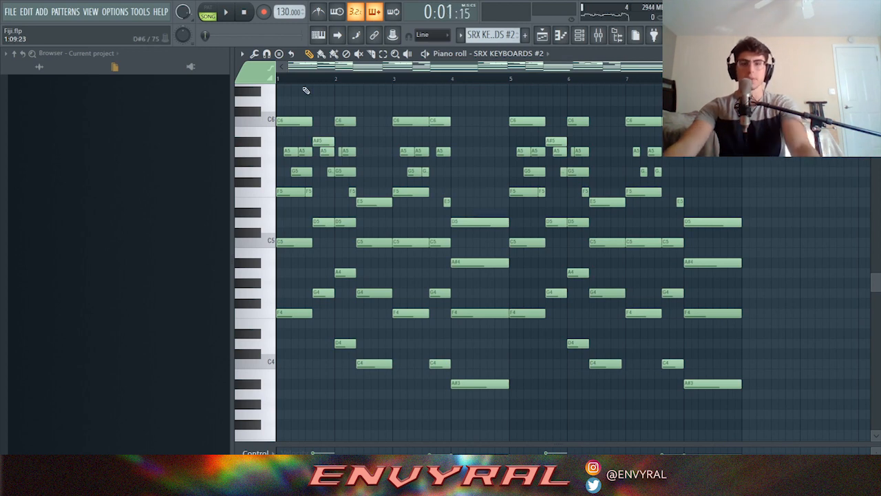
left_click(228, 12)
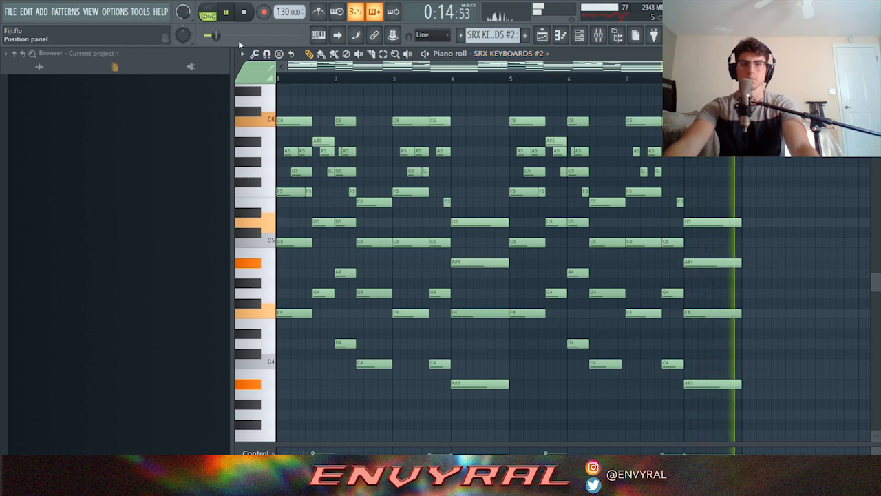
left_click(244, 12)
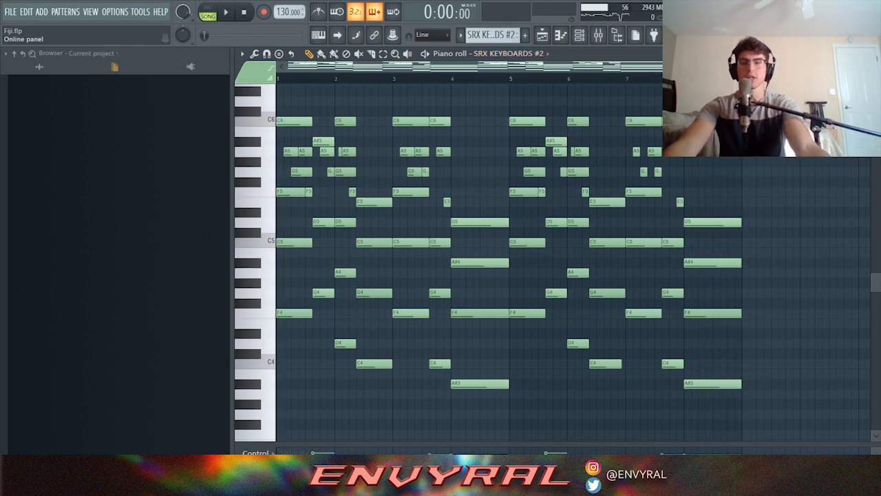
left_click_drag(775, 67, 786, 67)
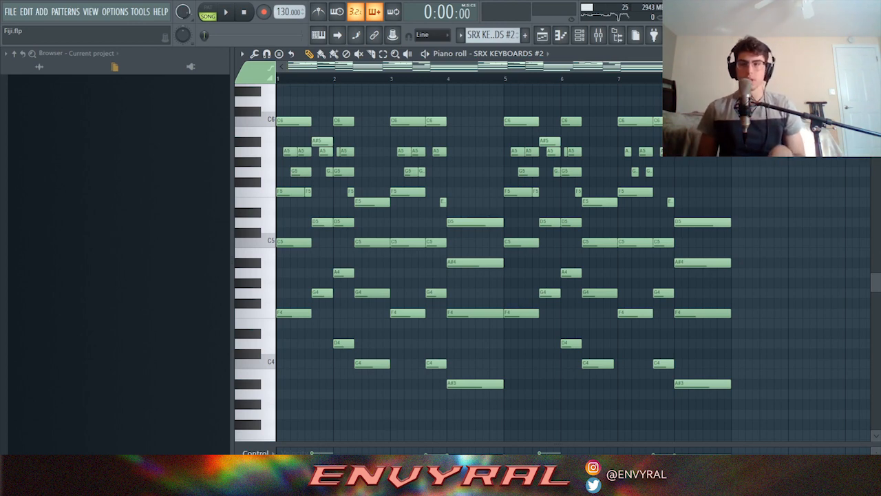
scroll(778, 79, "down", 1)
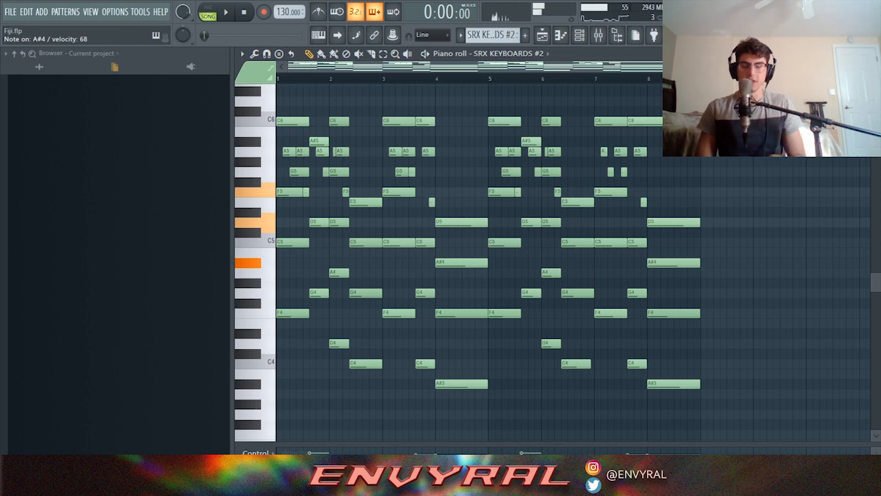
scroll(746, 86, "up", 1)
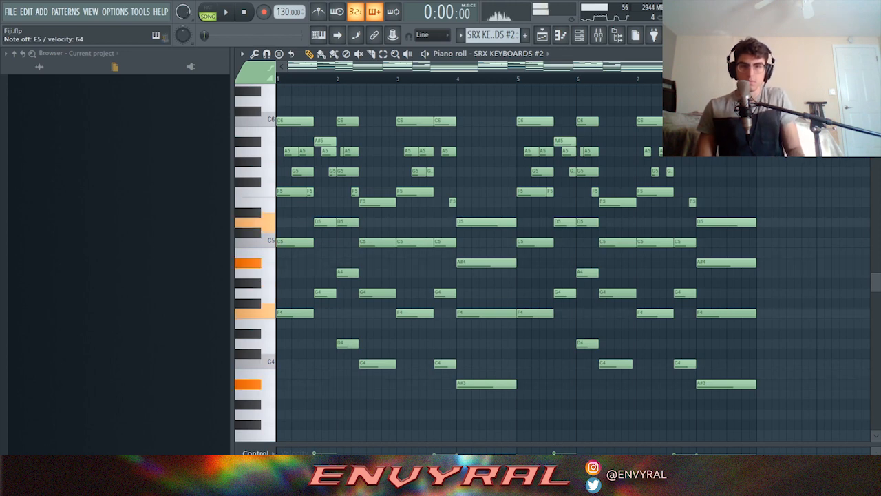
scroll(731, 79, "up", 1)
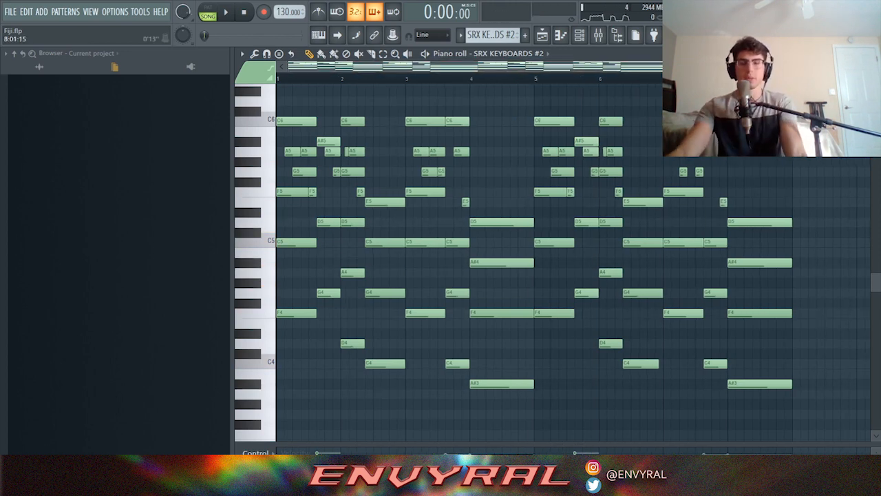
scroll(730, 78, "down", 1)
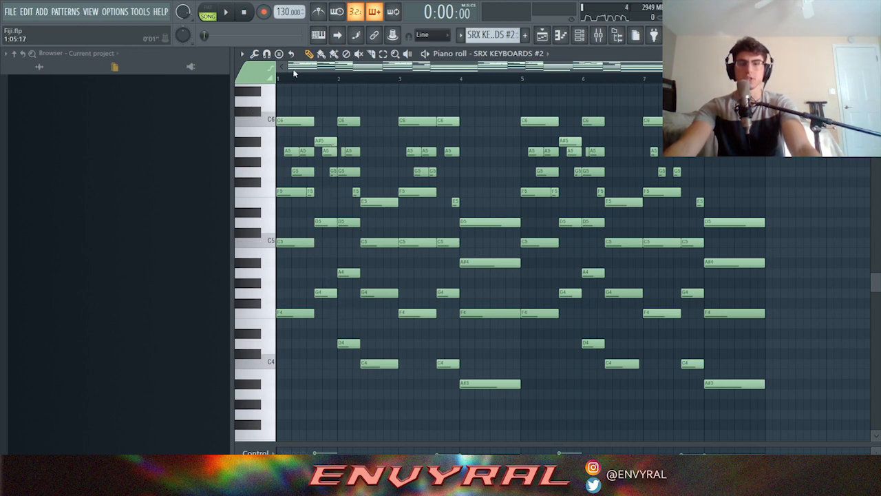
Enable the metronome in pattern mode and play the opening chords of the SRX KEYBOARDS #2 pattern against it
left_click_drag(301, 83, 327, 133)
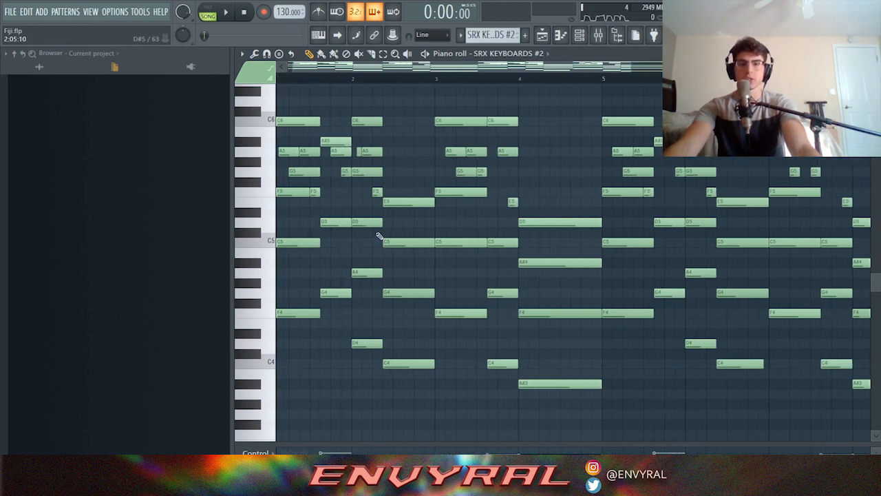
scroll(334, 128, "left", 1)
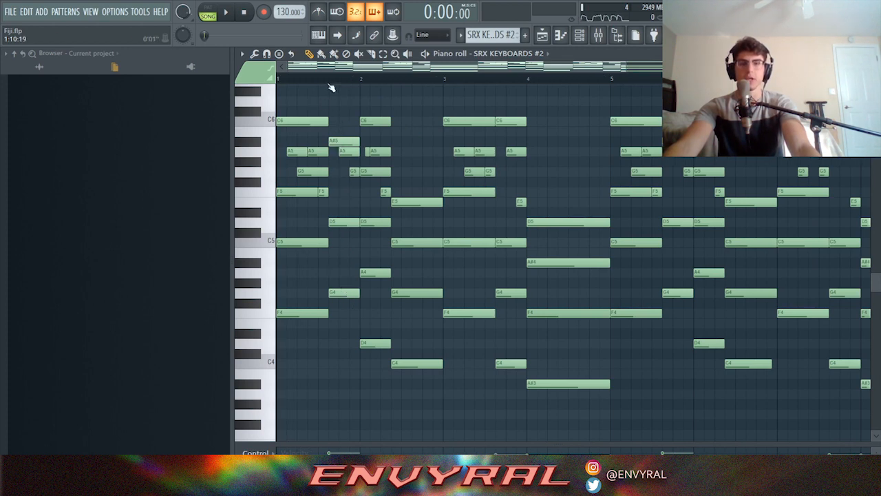
left_click(207, 11)
key("ctrl+m")
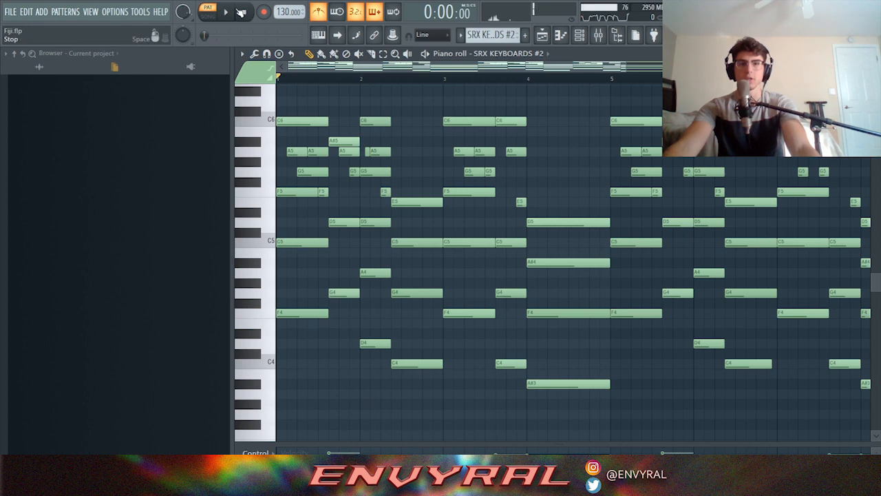
left_click(228, 12)
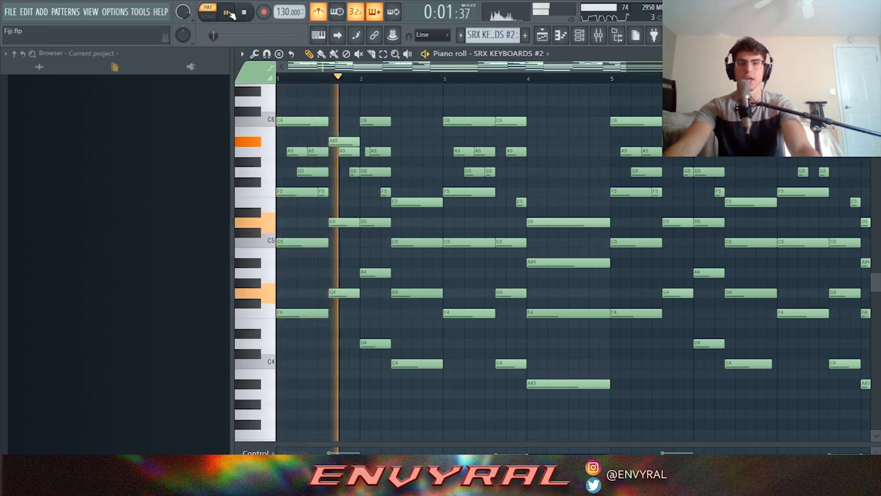
key("space")
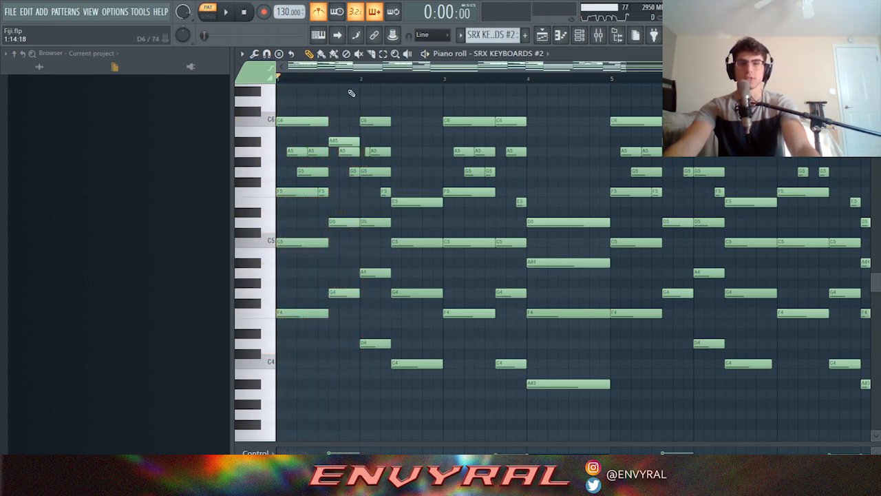
Turn the metronome off and play the SRX KEYBOARDS #2 pattern from its start, then stop
left_click(325, 17)
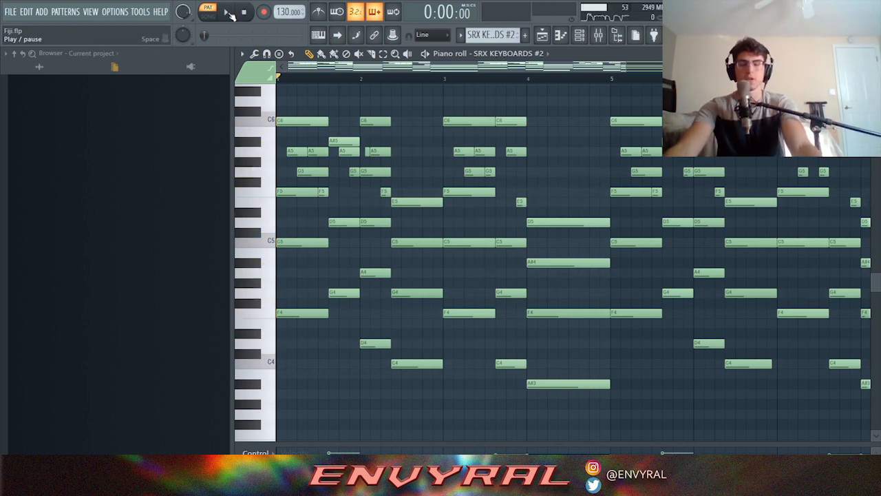
key("space")
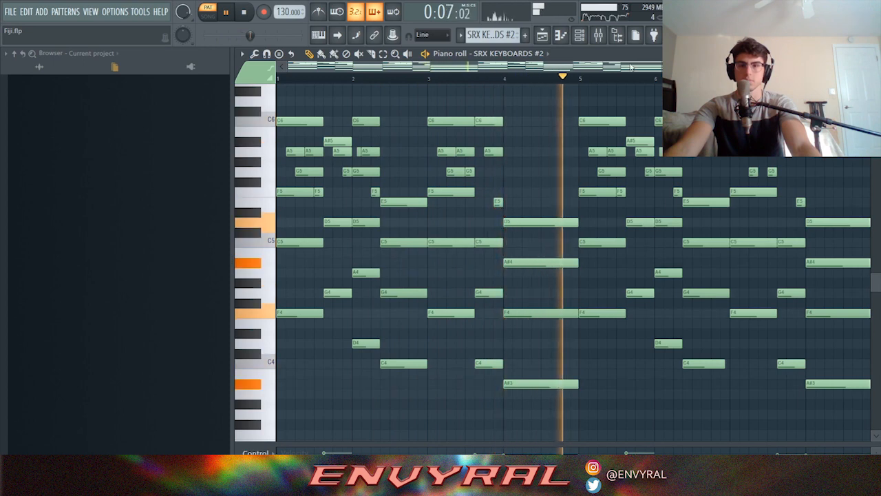
key("space")
Return to the playlist, mark bar 9 as the start point, and open the Xpand!2_x64 pattern from Track 3 in the piano roll
left_click(550, 40)
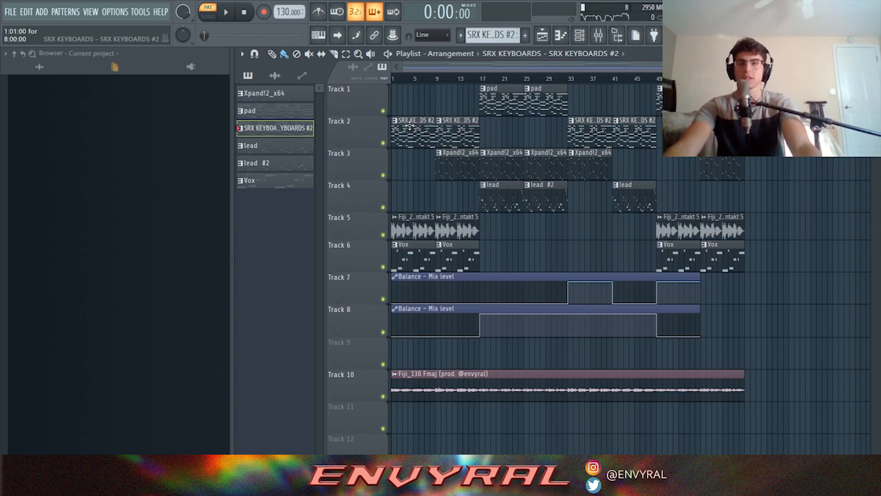
left_click_drag(433, 79, 437, 80)
double_click(456, 165)
left_click_drag(746, 67, 784, 67)
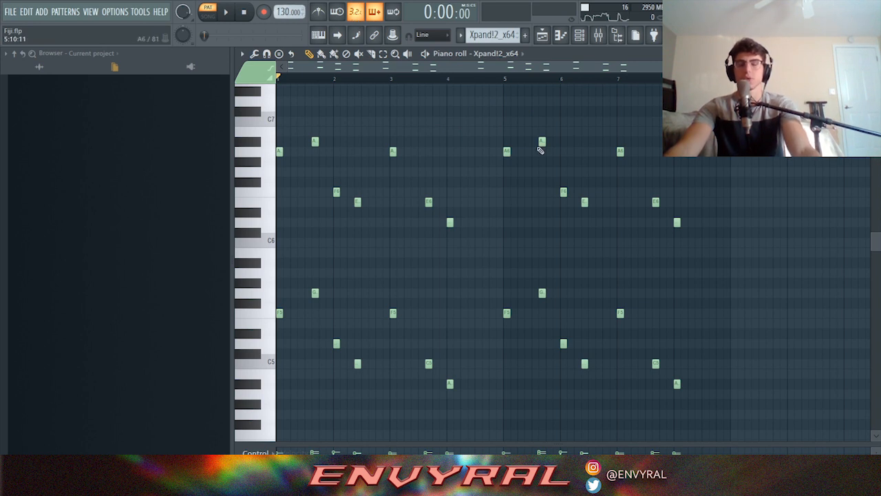
Play the arrangement in song mode from bar 9 with Tracks 2 and 3 soloed, then stop
left_click(232, 16)
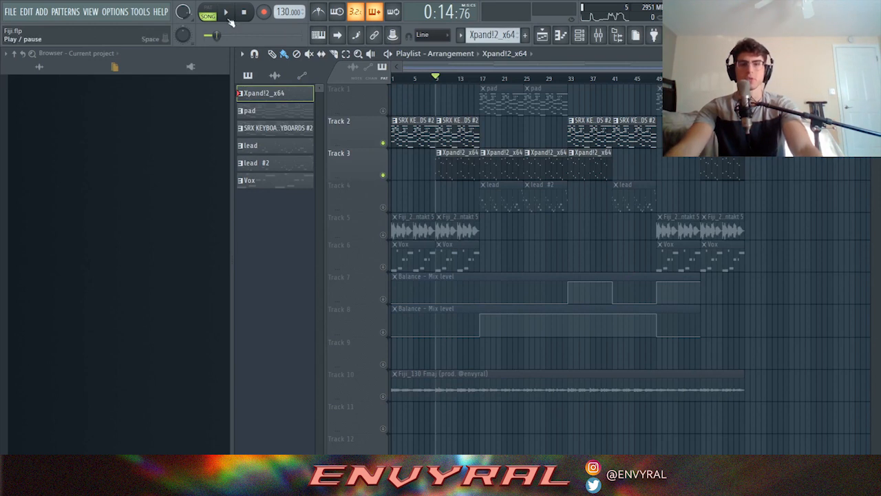
left_click(227, 15)
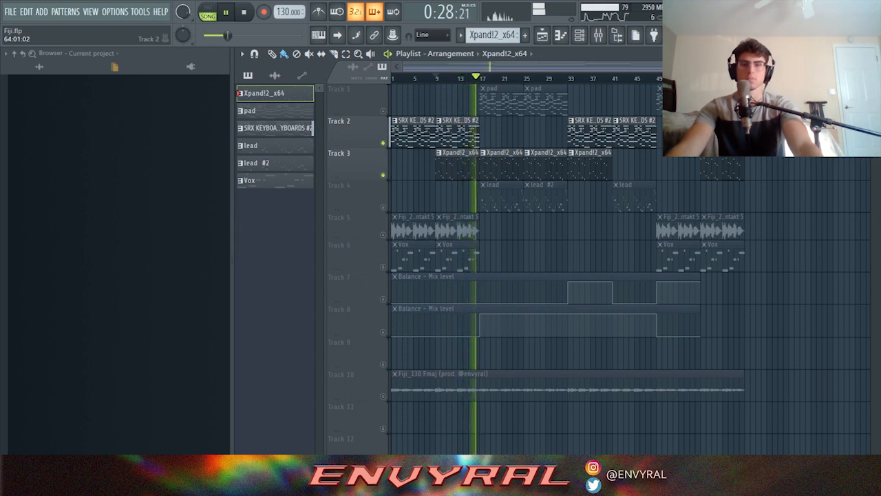
key("space")
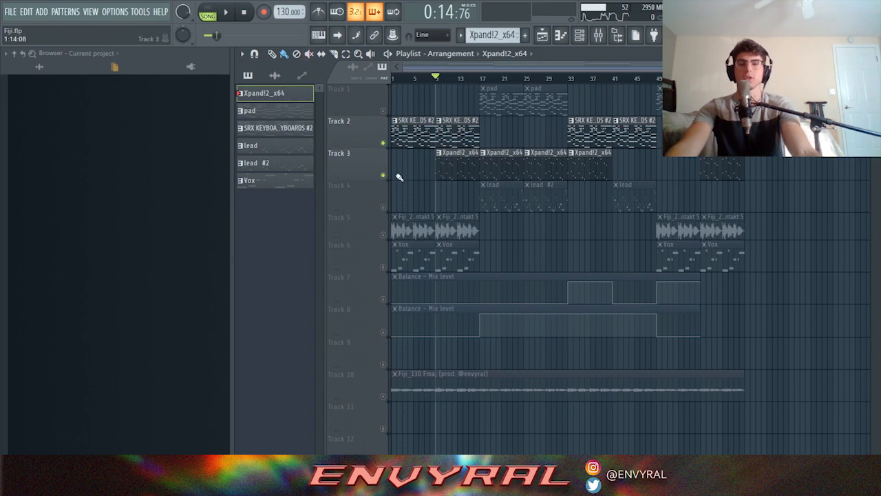
Open the pad pattern from Track 1 in the piano roll, fit its notes in view, and play it back
double_click(536, 88)
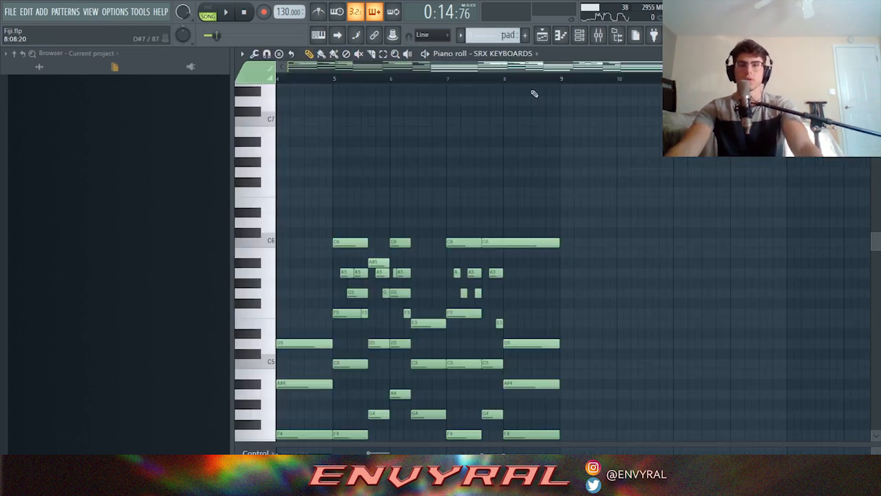
left_click_drag(535, 67, 392, 68)
scroll(507, 271, "down", 3)
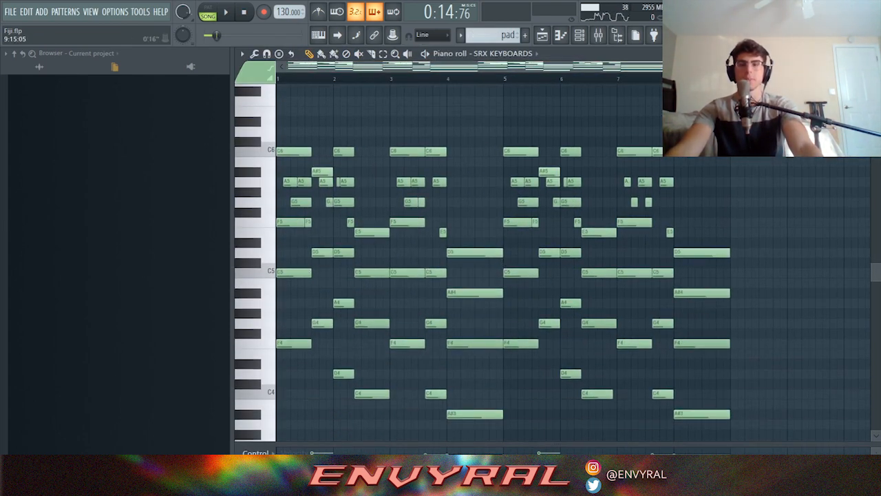
left_click_drag(781, 67, 791, 67)
scroll(686, 158, "down", 1)
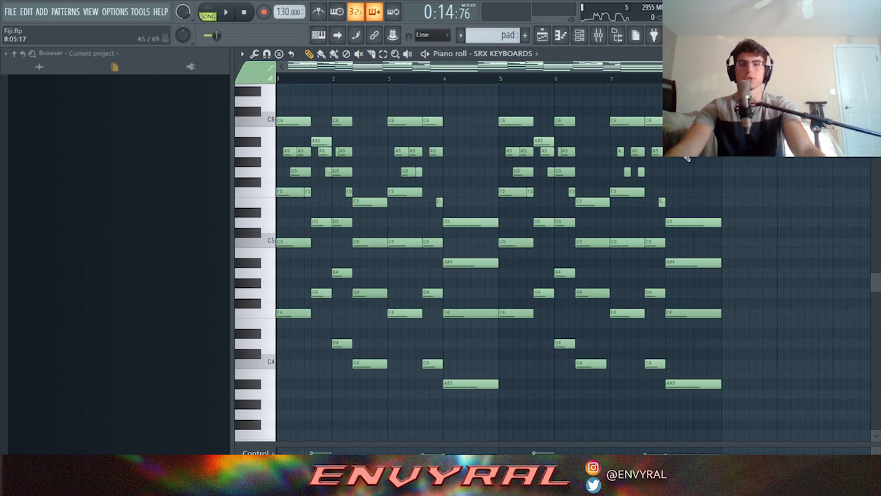
left_click(226, 13)
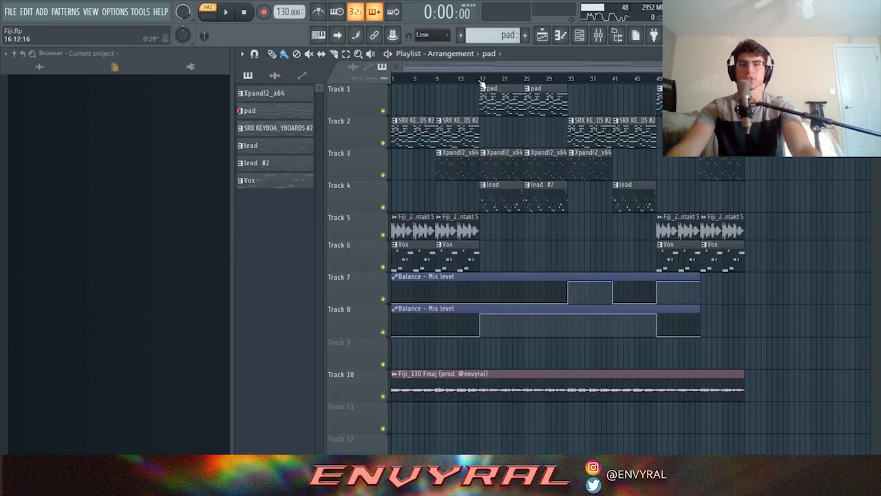
Open the first lead pattern on Track 4 in the piano roll and play the song from bar 17, then stop
left_click(501, 80)
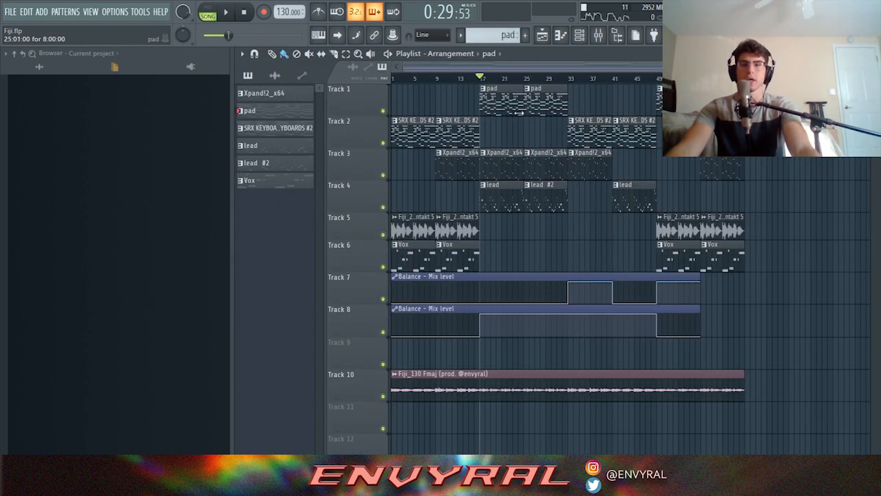
double_click(506, 201)
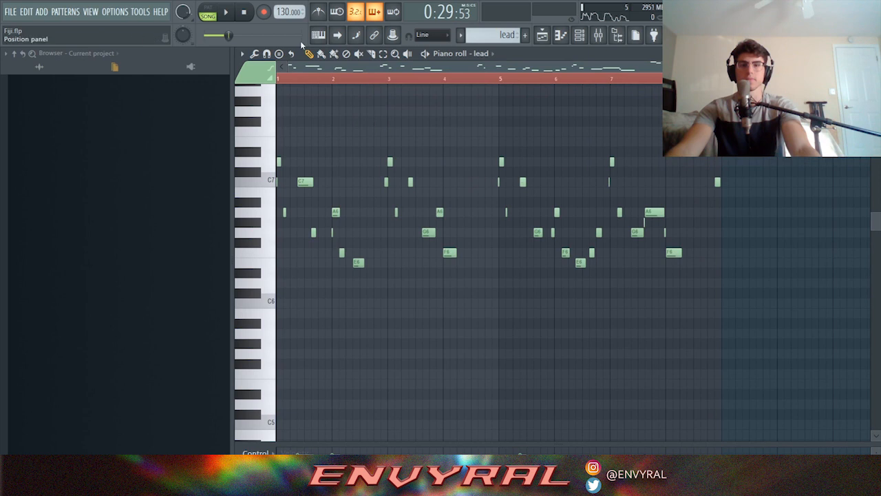
left_click(231, 12)
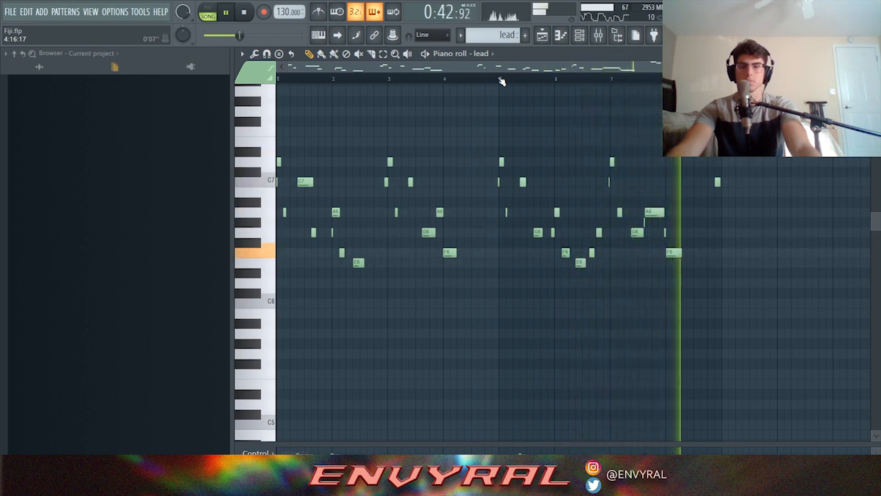
key("space")
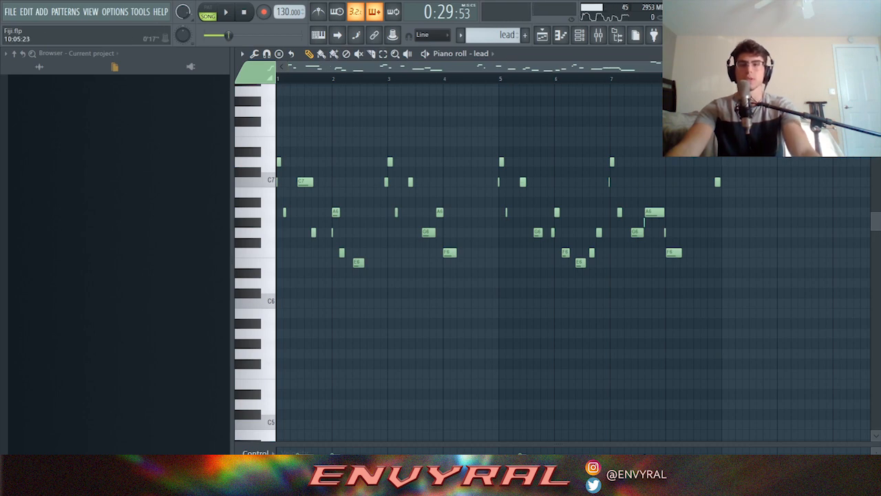
Open the mixer and inspect the Portal effect on the lead insert, then close the plugin window
left_click_drag(794, 67, 736, 67)
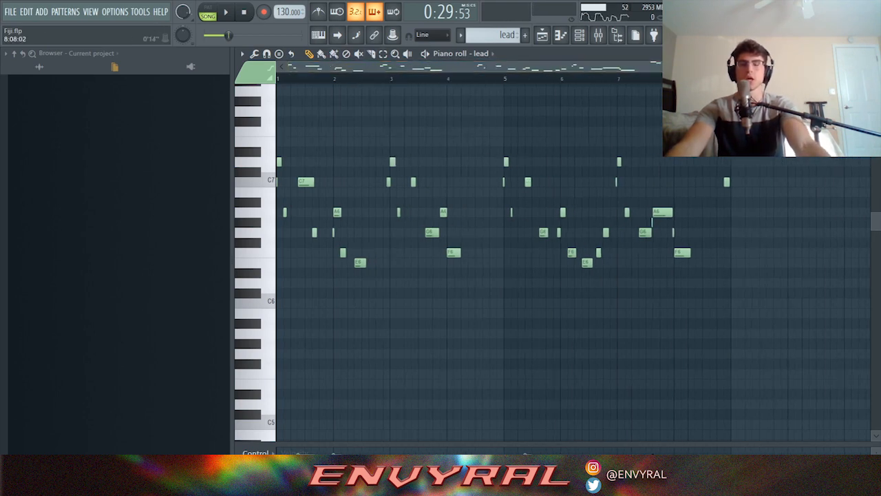
key("F9")
left_click(792, 106)
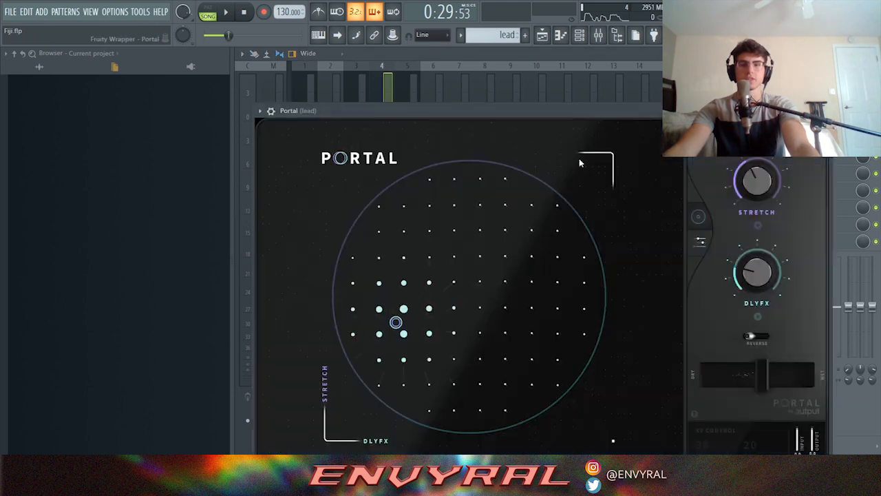
key("Escape")
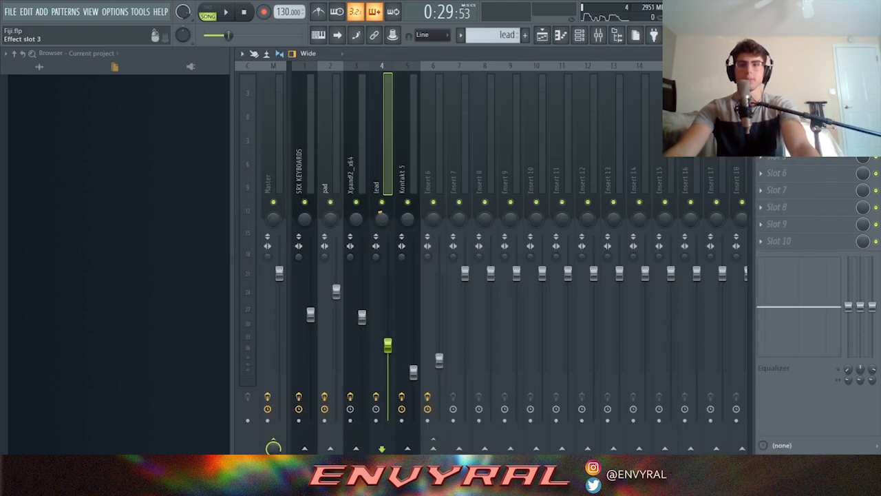
Inspect the ValhallaVintageVerb reverb settings on the lead insert, then close the plugin window
left_click(792, 122)
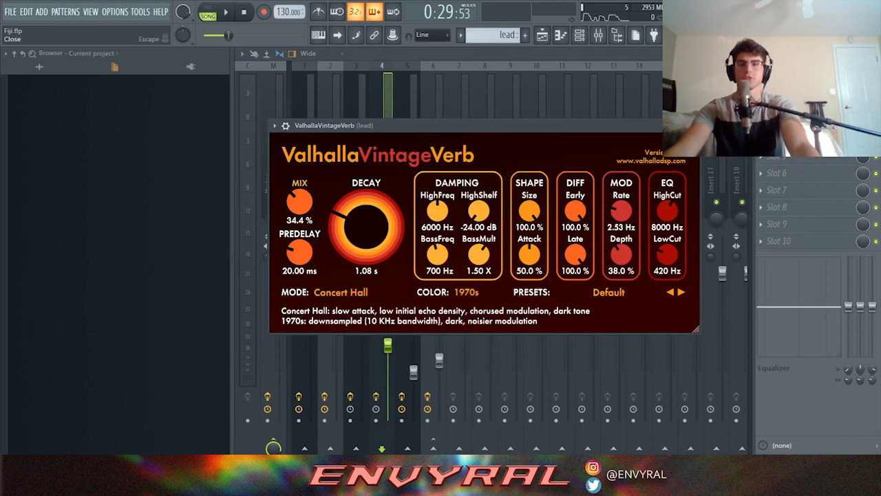
left_click(692, 125)
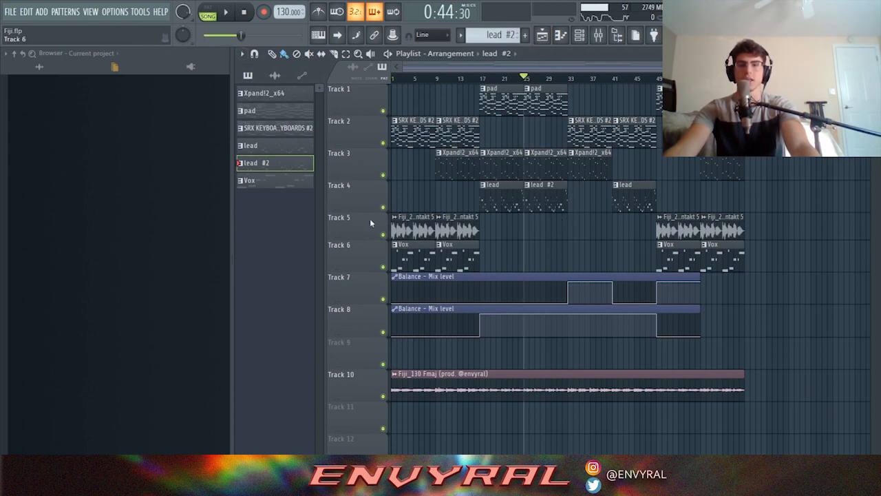
Mute Track 10, play the song from bar 25 while viewing the second lead pattern's notes, then stop and return to the playlist
left_click(383, 396)
key("space")
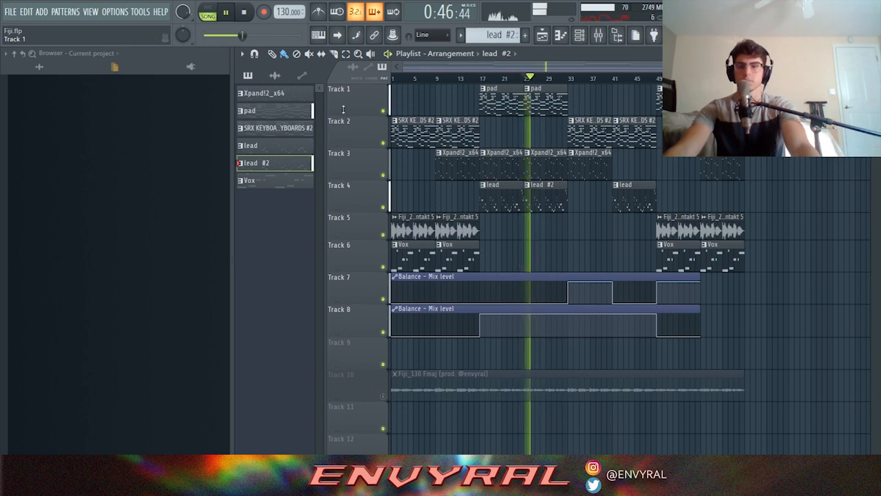
double_click(527, 196)
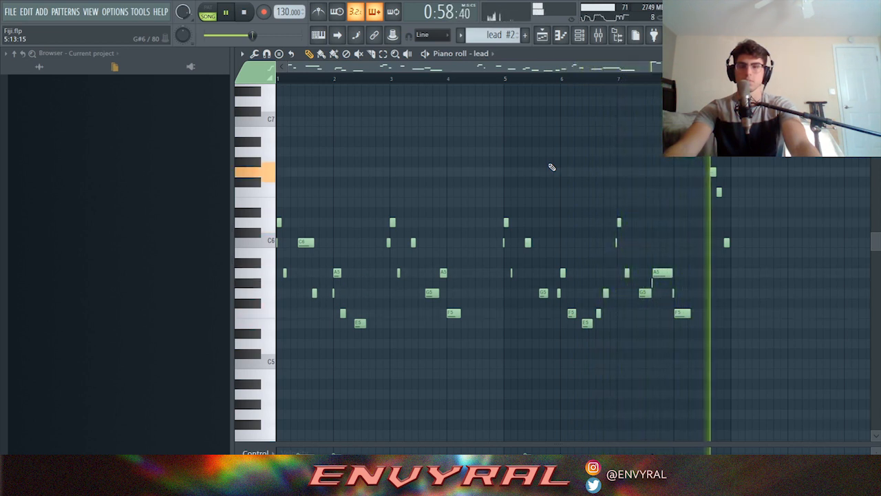
key("space")
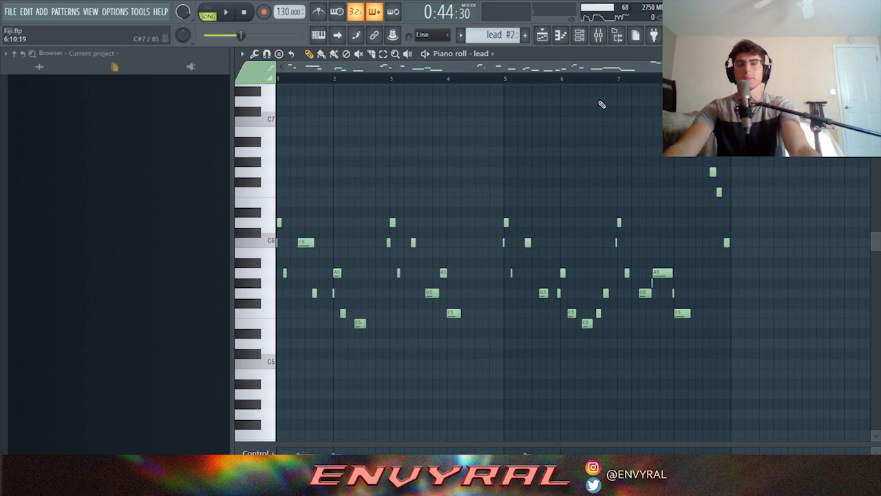
key("F5")
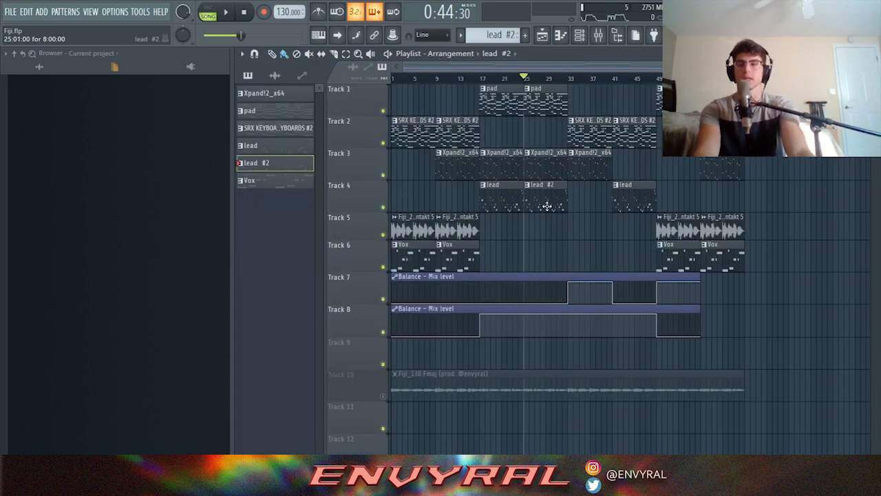
Move the playback position to bar 33, then to bar 17, and finally back to the start of the arrangement
left_click(569, 77)
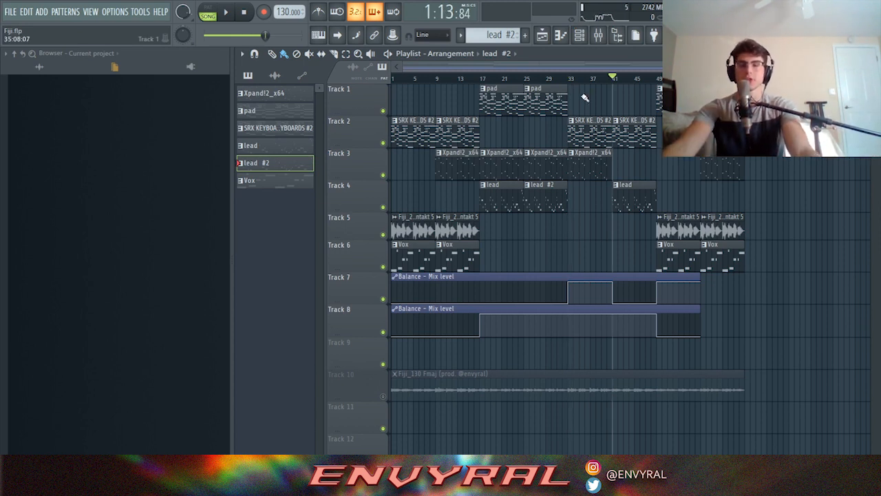
left_click(481, 79)
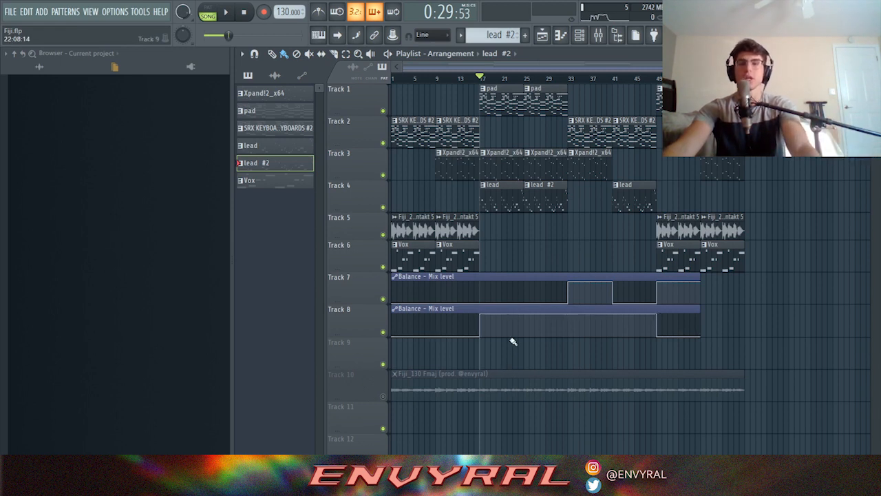
left_click_drag(482, 80, 390, 84)
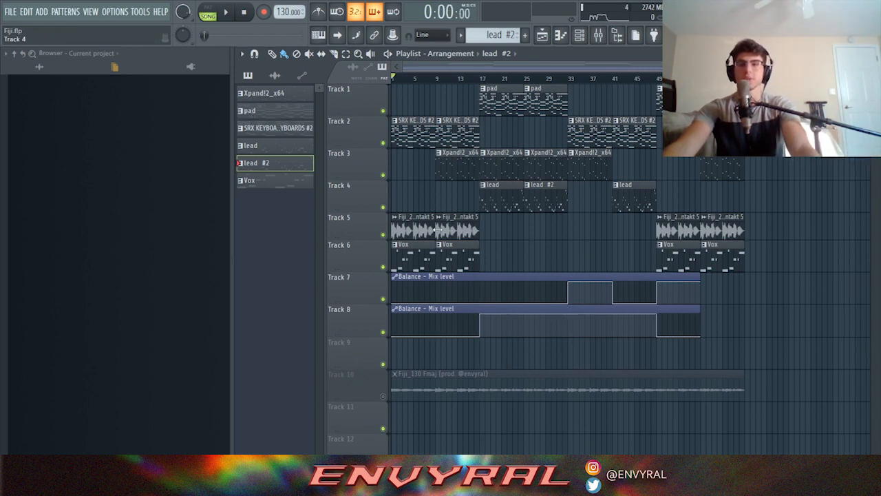
Mute Track 6 and examine the first Vox pattern's notes in the piano roll, then return to the playlist
left_click(384, 267)
scroll(659, 80, "up", 3)
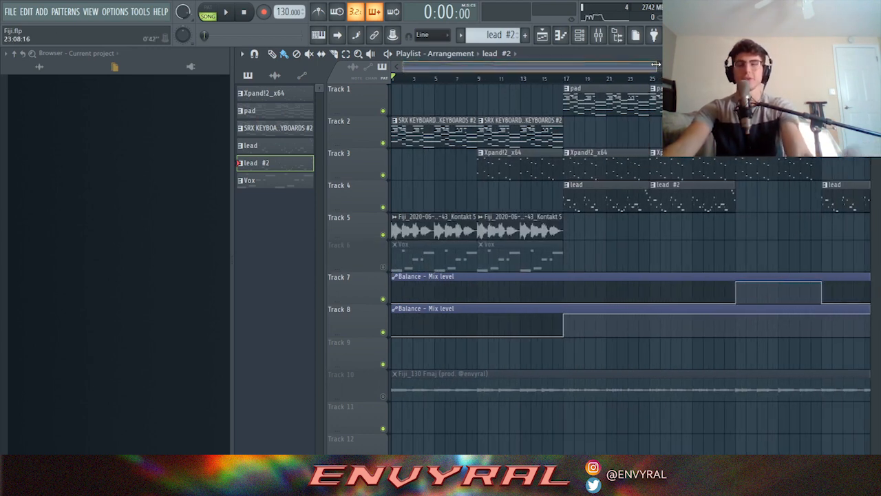
scroll(654, 66, "down", 1)
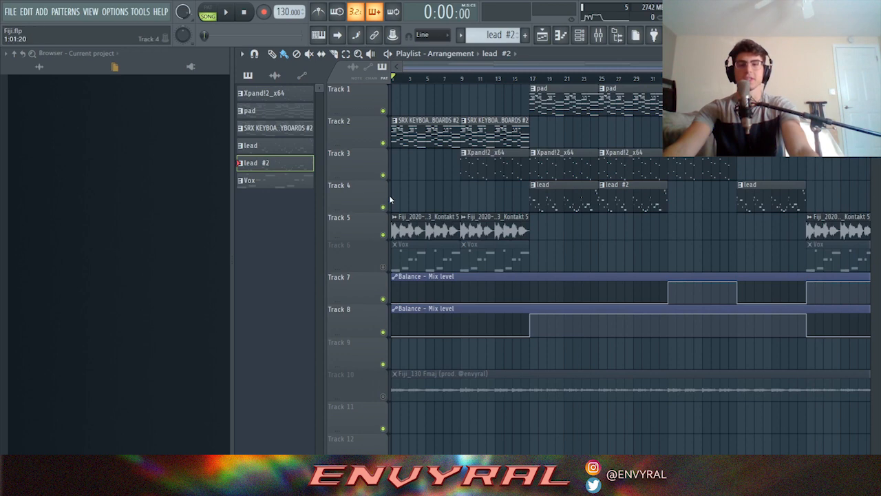
double_click(405, 255)
left_click_drag(562, 68, 541, 69)
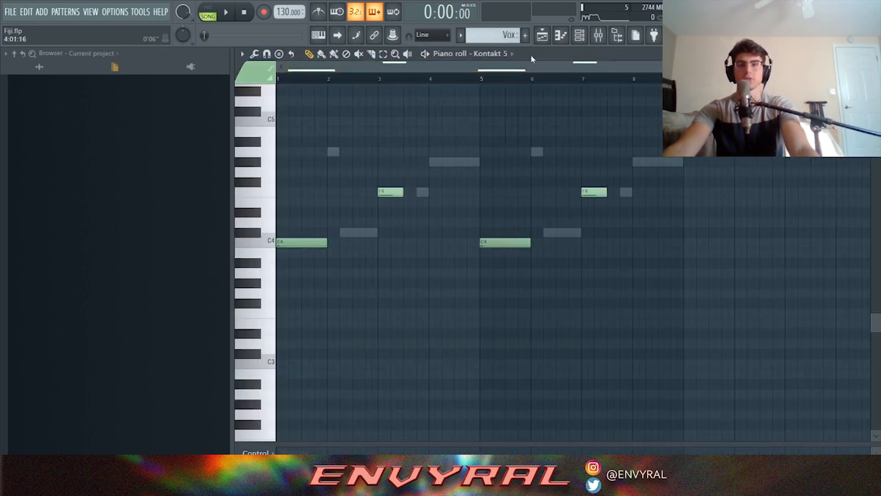
scroll(365, 131, "up", 2)
left_click(555, 38)
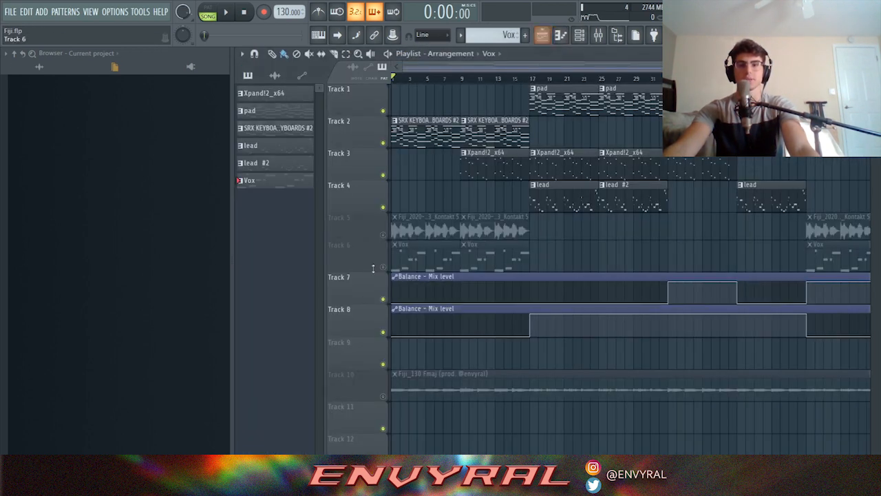
Solo Track 5, view its Kontakt 5 audio clip settings, and play the track with the Track 8 automation enabled, then stop
right_click(384, 235)
double_click(425, 232)
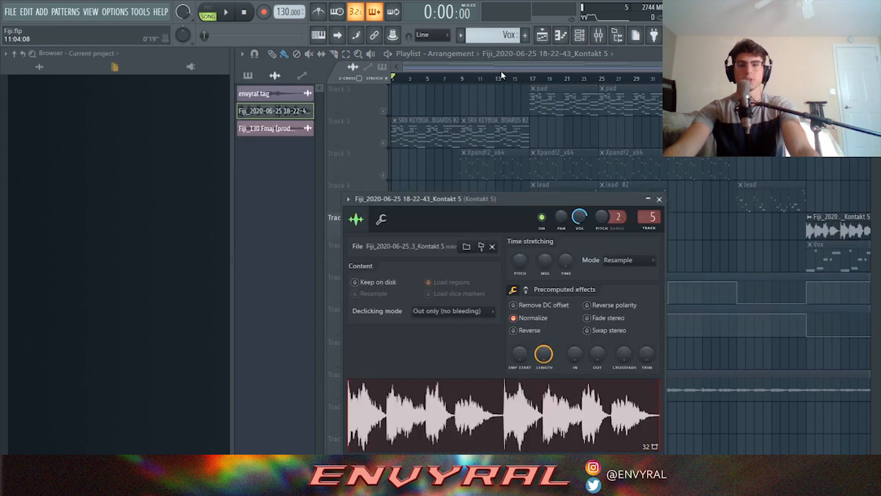
left_click(384, 332)
key("space")
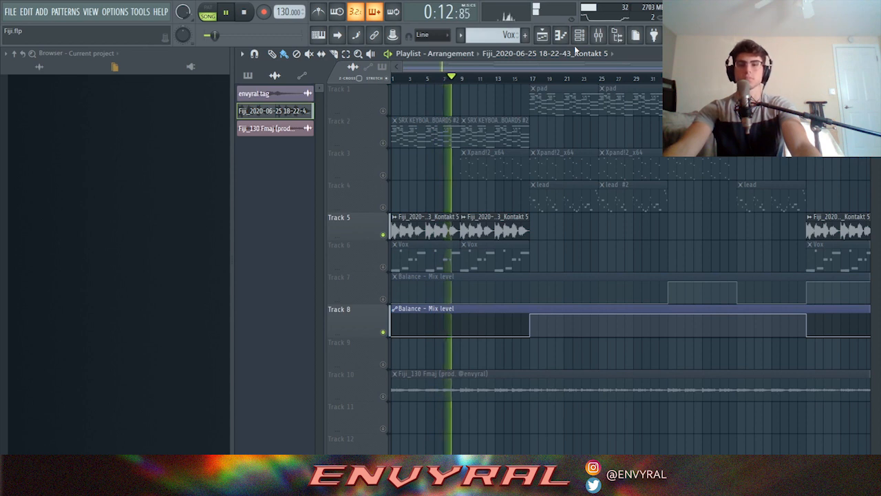
key("space")
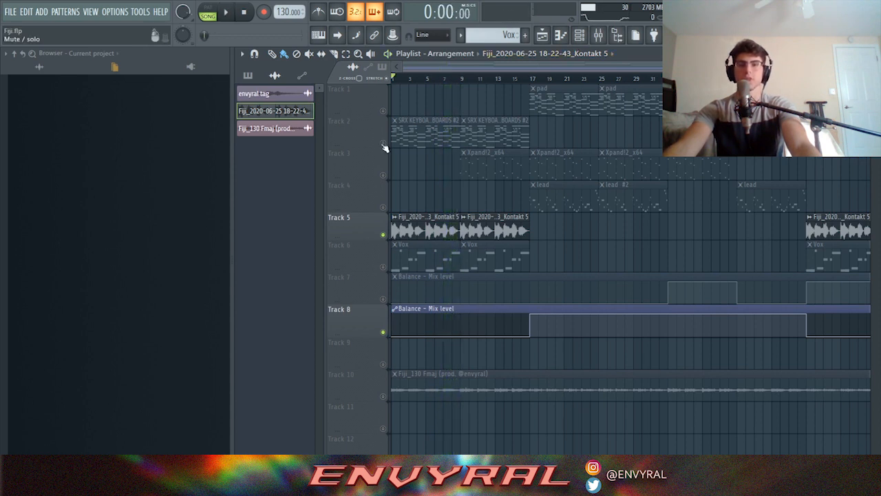
Unmute Track 2 and play it from the start together with the Track 5 audio, then stop
left_click(384, 143)
left_click(228, 12)
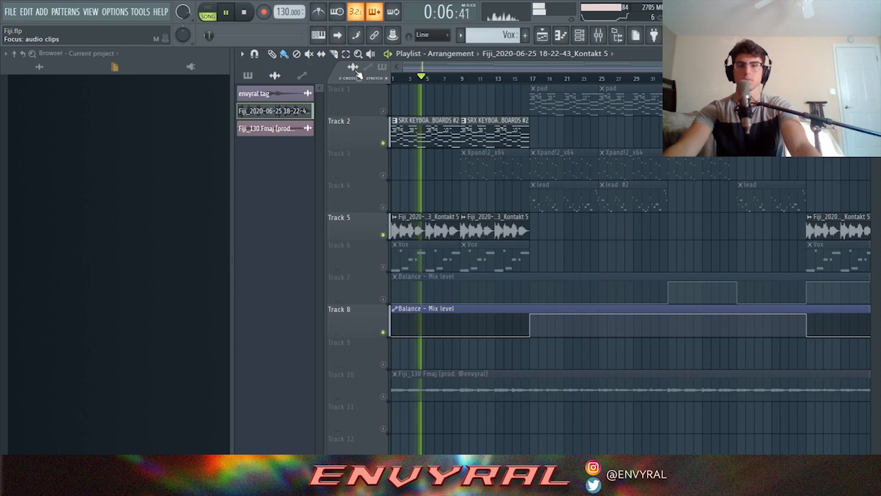
key("space")
Inspect the PanCake2 panning effect on the Kontakt 5 mixer insert, then close it and return to the playlist
left_click(606, 40)
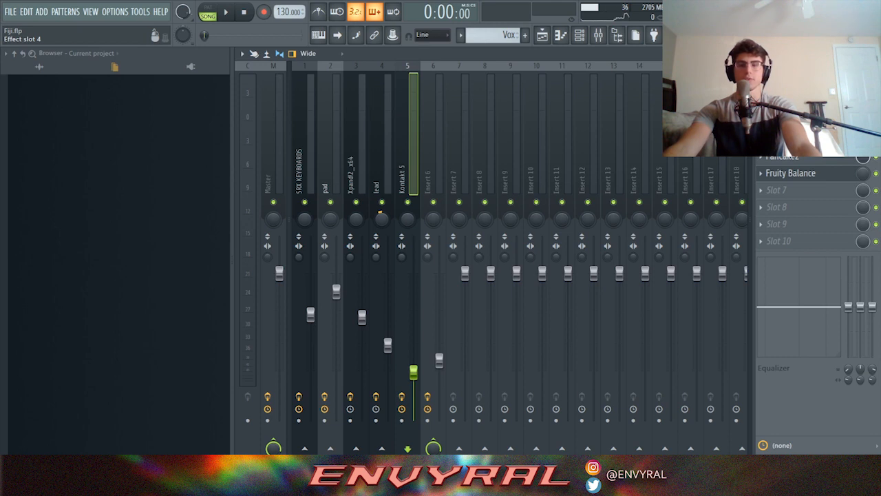
left_click(836, 164)
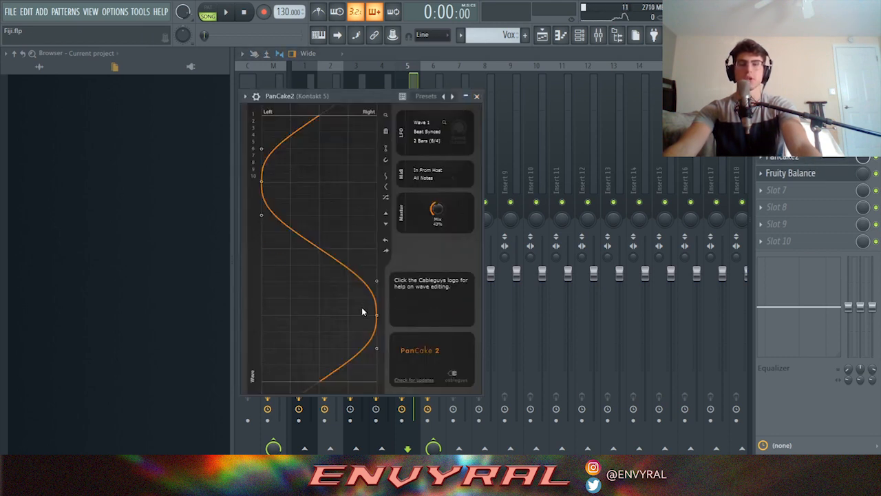
left_click(477, 96)
left_click(542, 36)
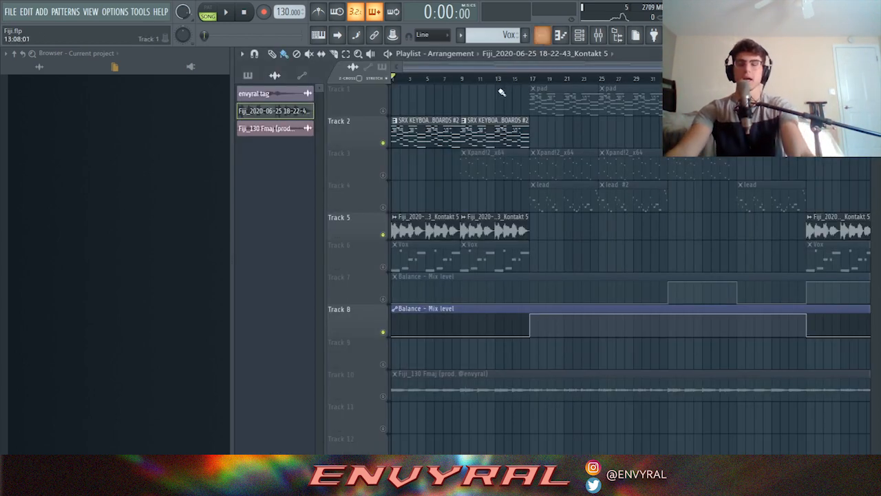
Turn all tracks back on, then solo Track 6 with the Vox clips and release the solo
right_click(384, 235)
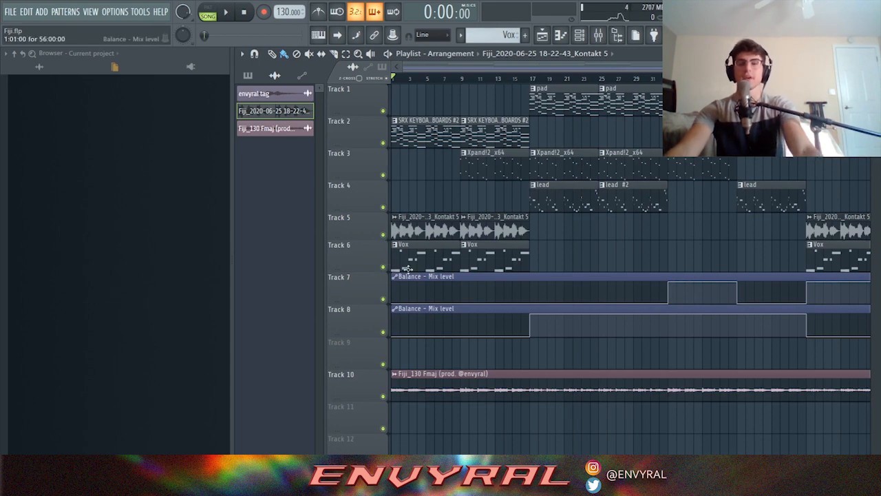
right_click(384, 268)
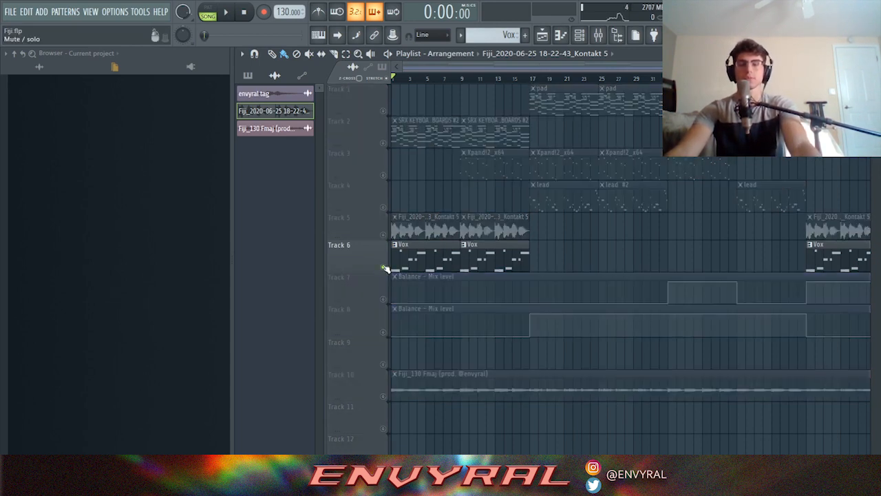
right_click(383, 267)
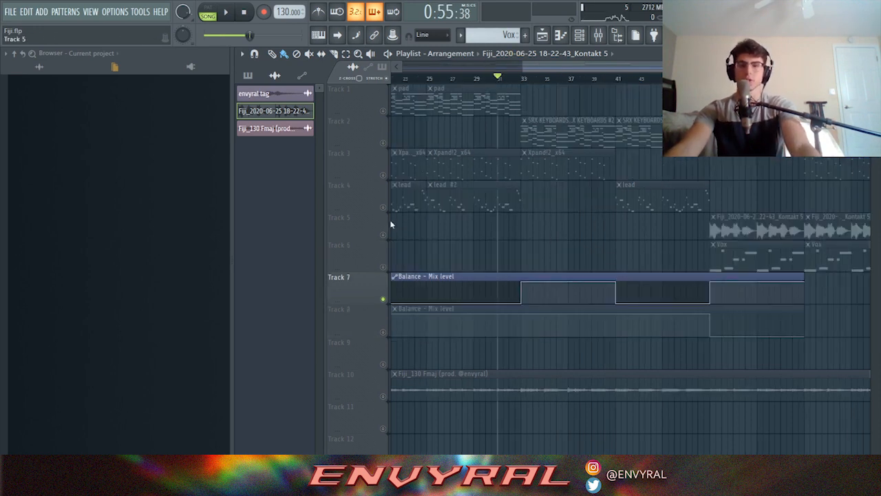
Unmute the Track 4 lead alongside the Track 7 automation and play across the transition into bar 33, then stop
left_click(383, 207)
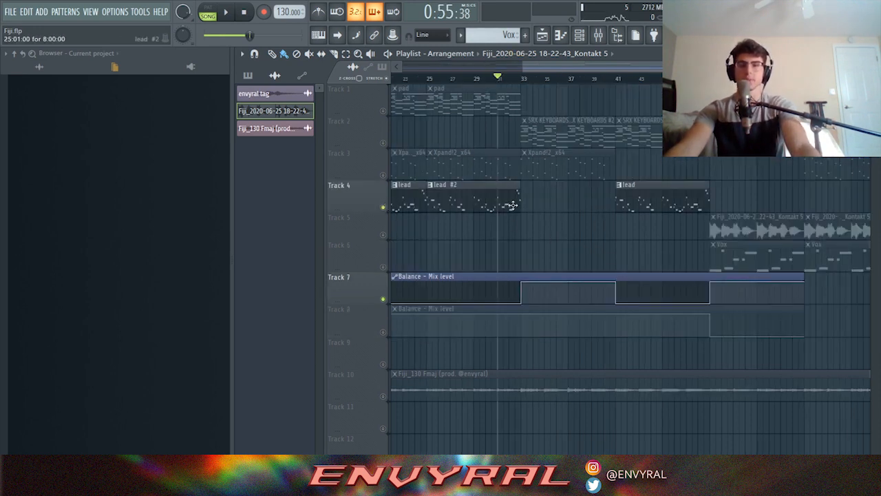
left_click(510, 80)
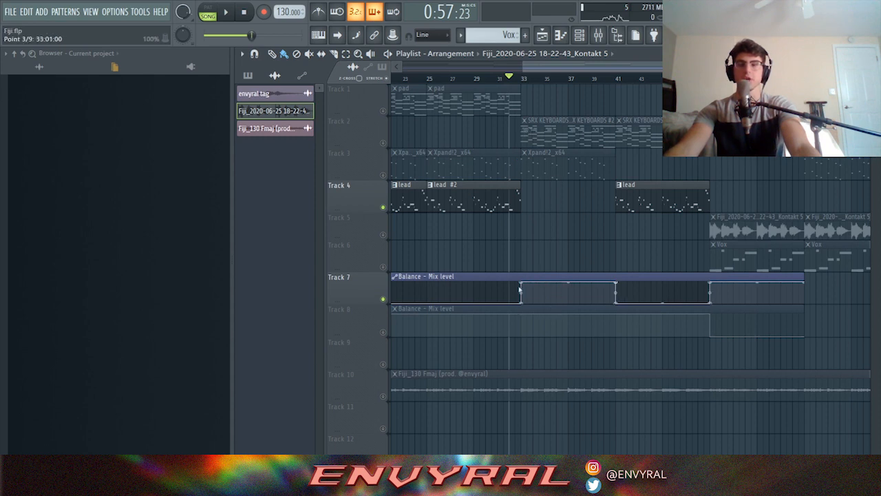
key("space")
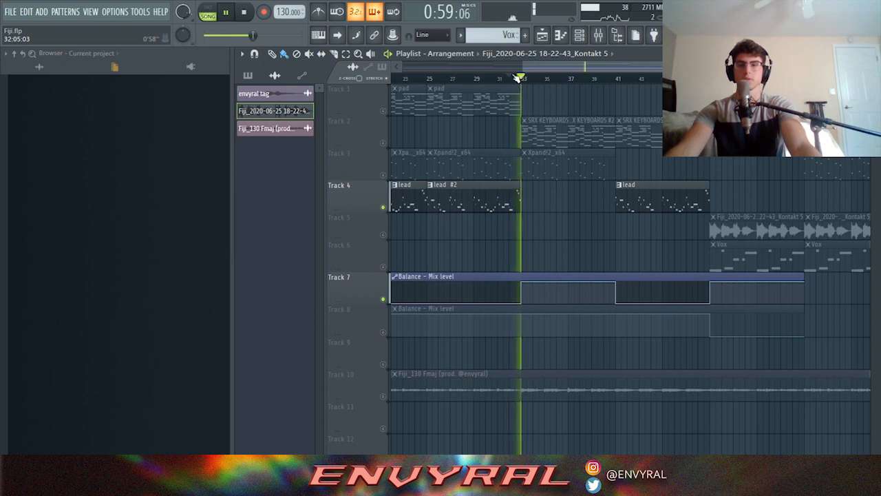
key("space")
Try the rise in Track 7's Balance automation at bar 35, play the passage, then put the rise back at bar 33
left_click_drag(521, 303, 549, 307)
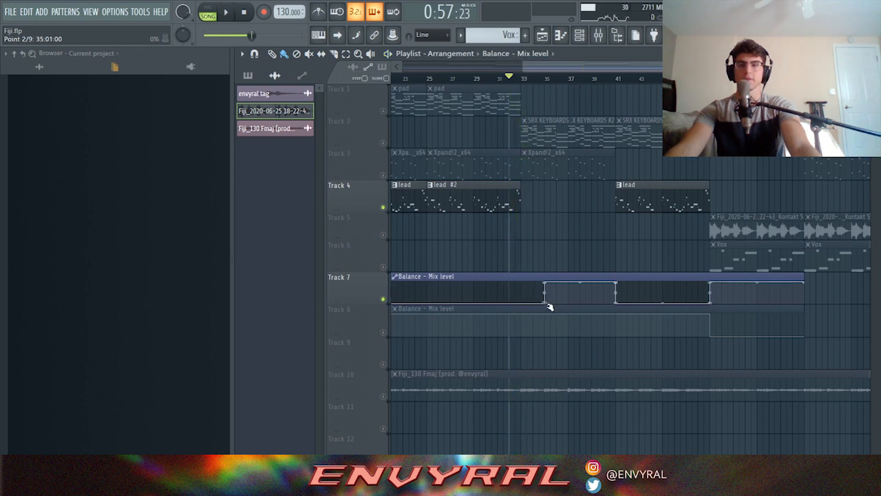
key("space")
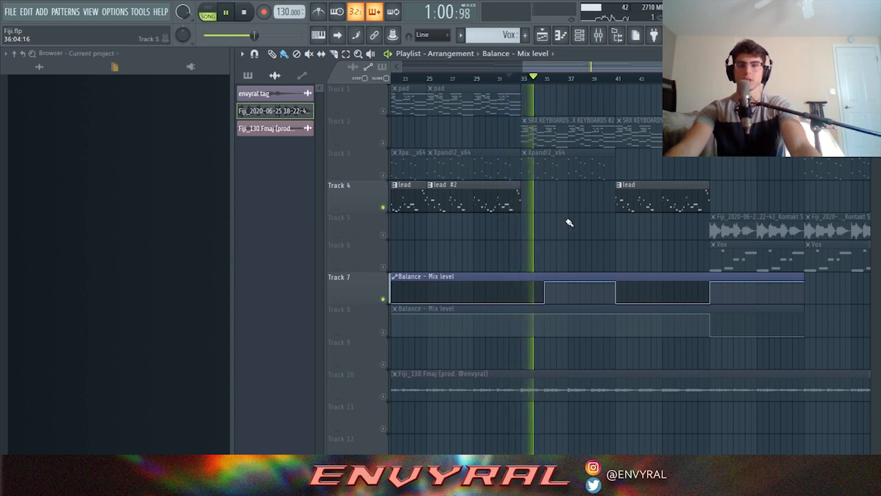
key("space")
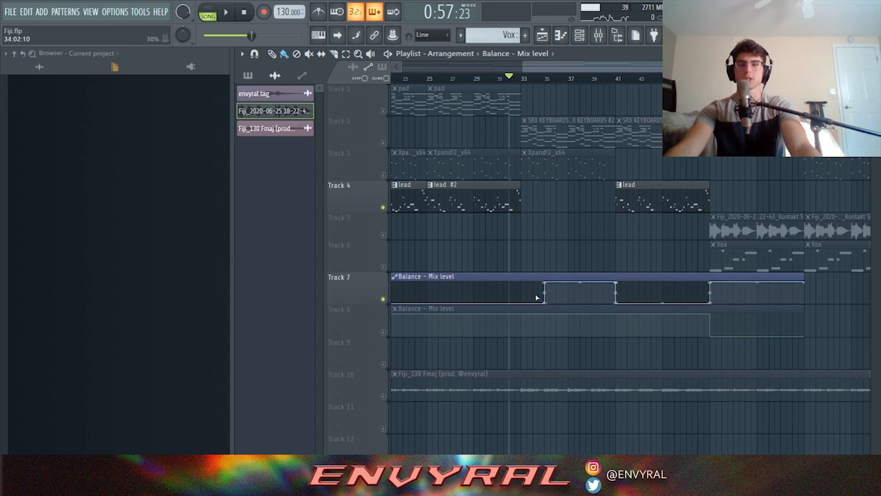
left_click_drag(544, 302, 514, 313)
key("ctrl+z")
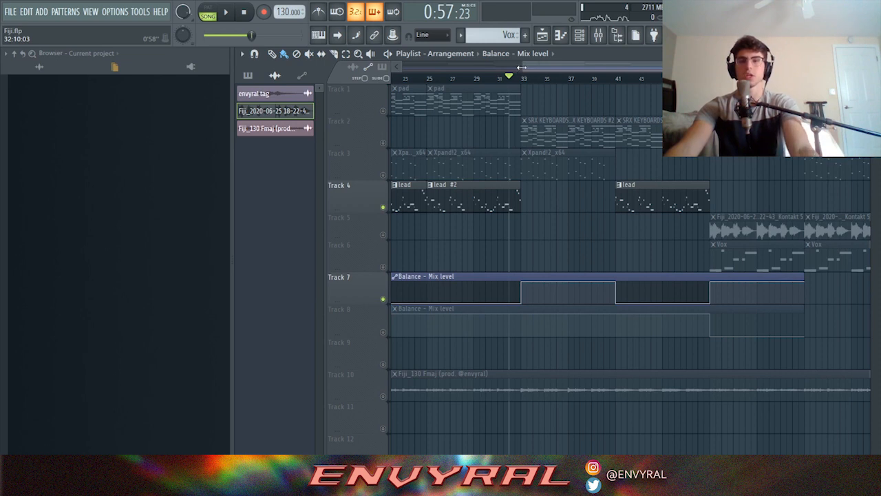
Play the rendered Fiji audio on Track 10 from the start and skip ahead to bar 9
left_click_drag(522, 67, 398, 67)
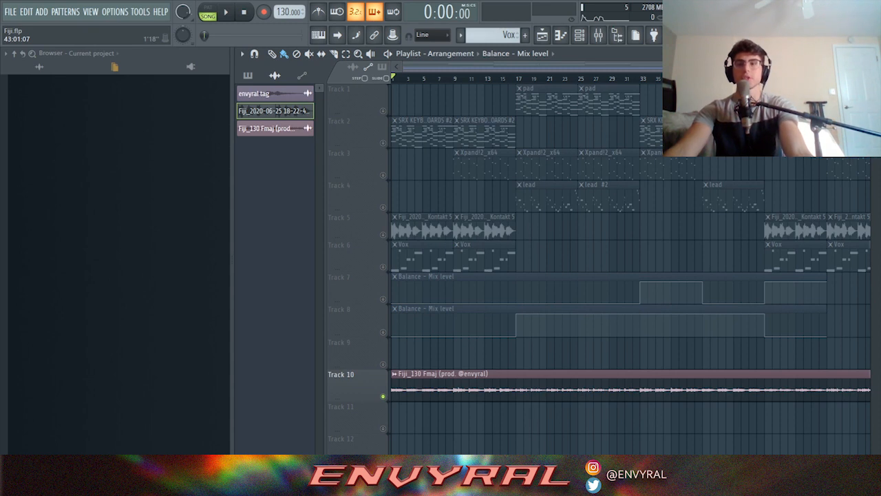
scroll(631, 268, "down", 1)
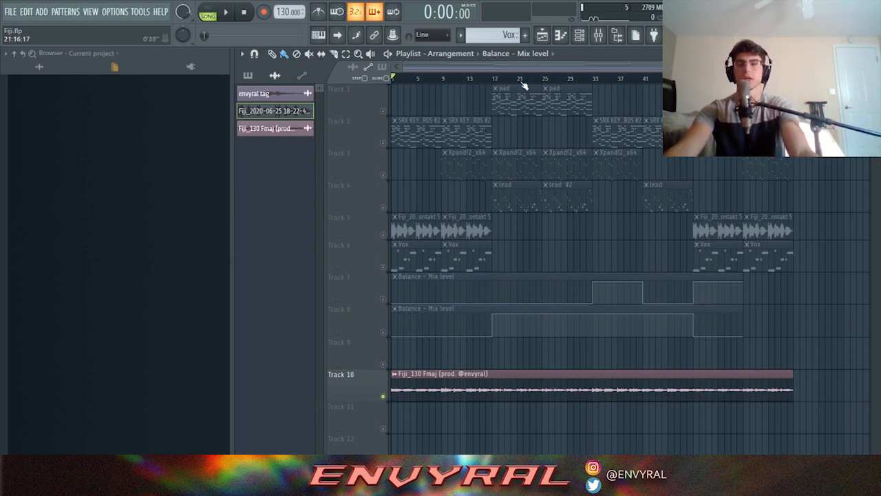
left_click(226, 11)
left_click_drag(411, 80, 444, 81)
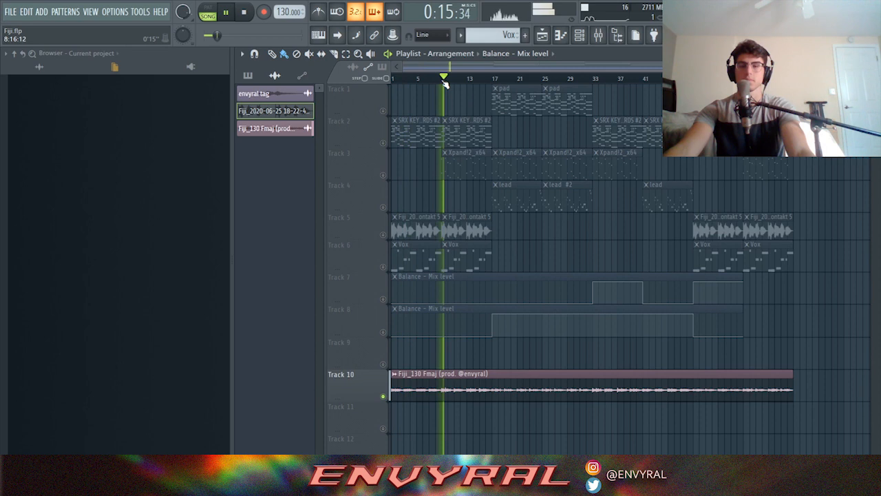